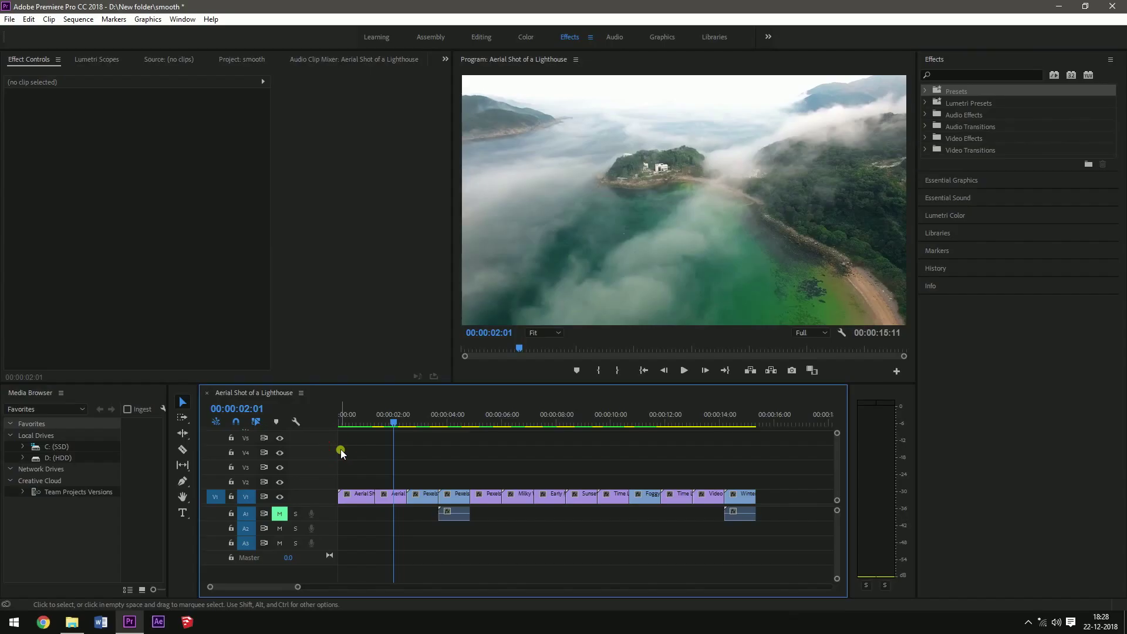
Play the sequence from about one second, then show the waveform scope and project clip list
{"action": "left_click", "coordinate": [366, 414]}
{"action": "key", "text": "space"}
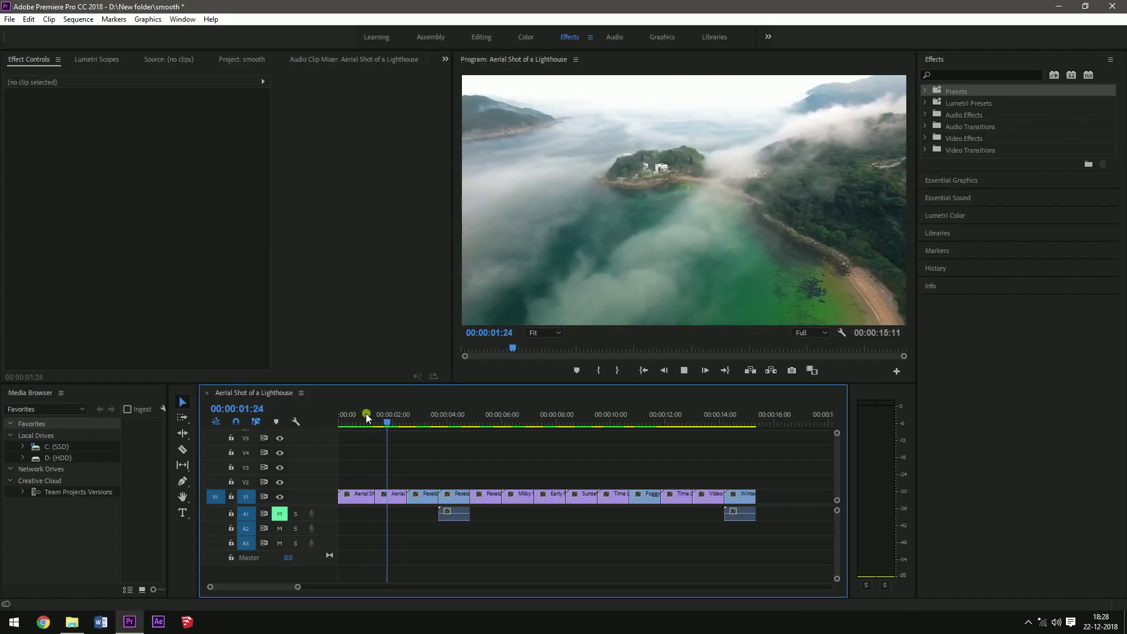
{"action": "left_click", "coordinate": [96, 61]}
{"action": "left_click", "coordinate": [251, 62]}
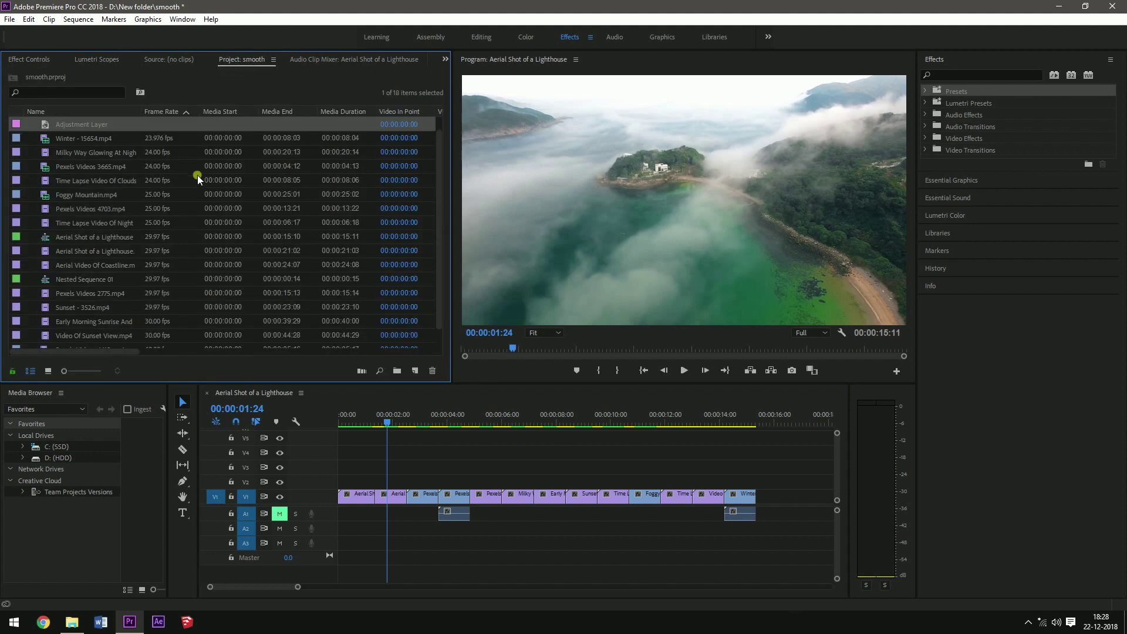
{"action": "scroll", "coordinate": [177, 194], "scroll_direction": "down", "scroll_amount": 1}
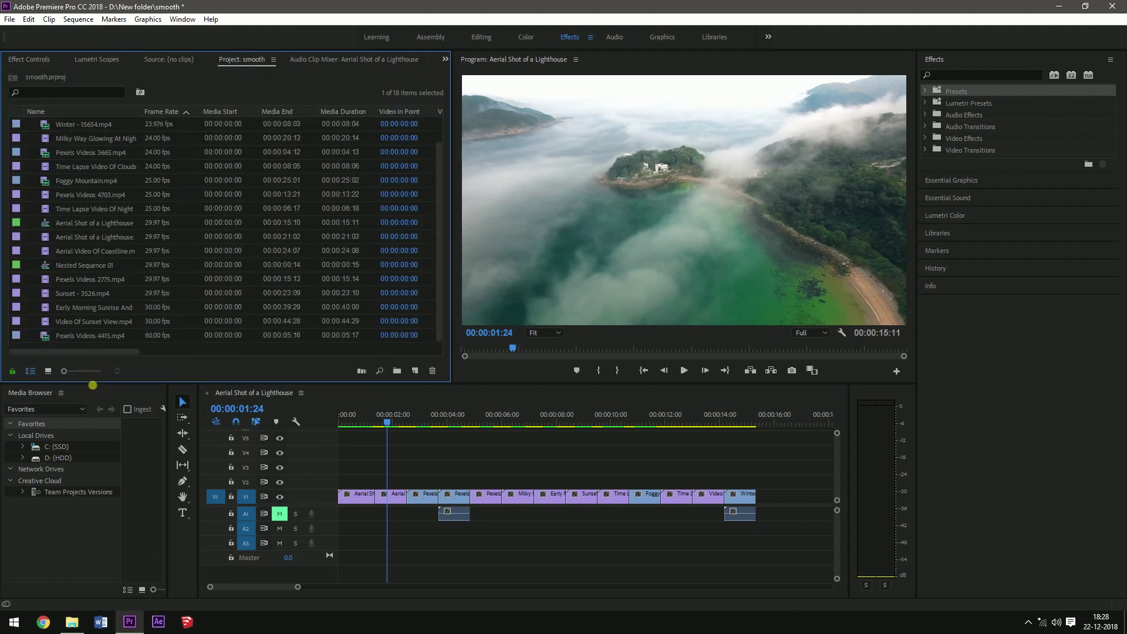
Create a new Adjustment Layer project item with a 23.976 fps timebase
{"action": "right_click", "coordinate": [148, 346]}
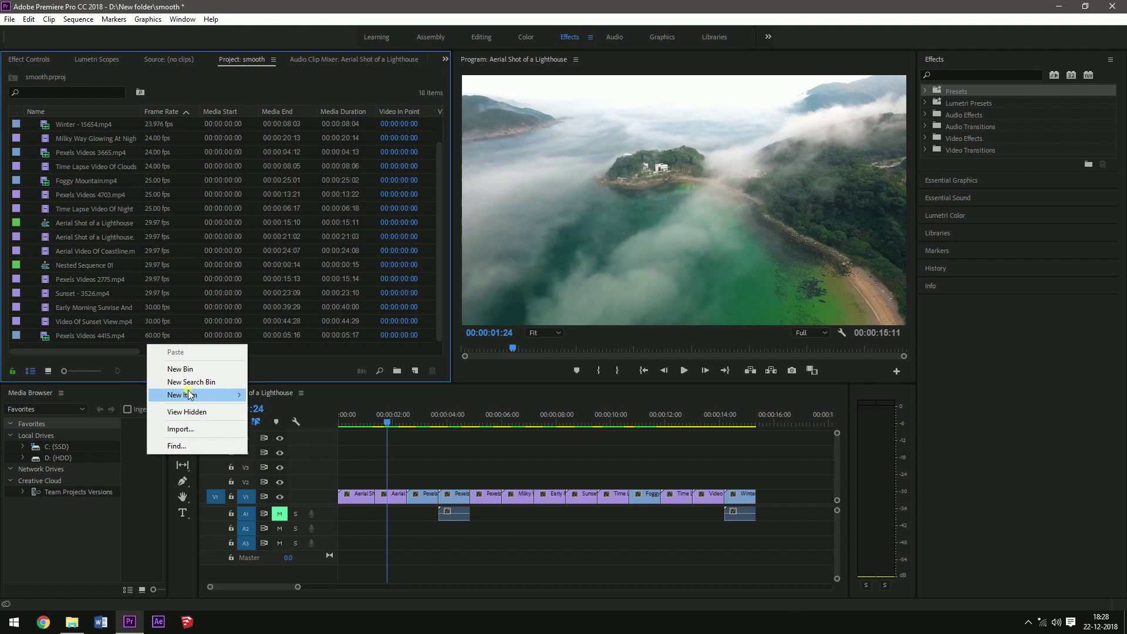
{"action": "mouse_move", "coordinate": [206, 394]}
{"action": "left_click", "coordinate": [296, 433]}
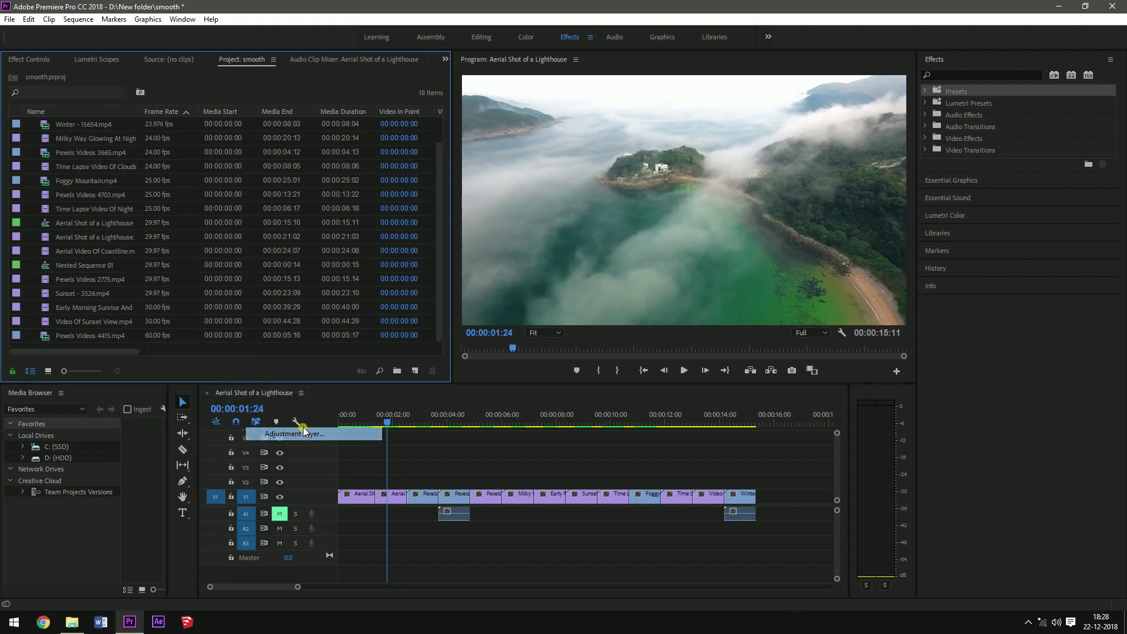
{"action": "left_click", "coordinate": [581, 302]}
{"action": "left_click", "coordinate": [575, 316]}
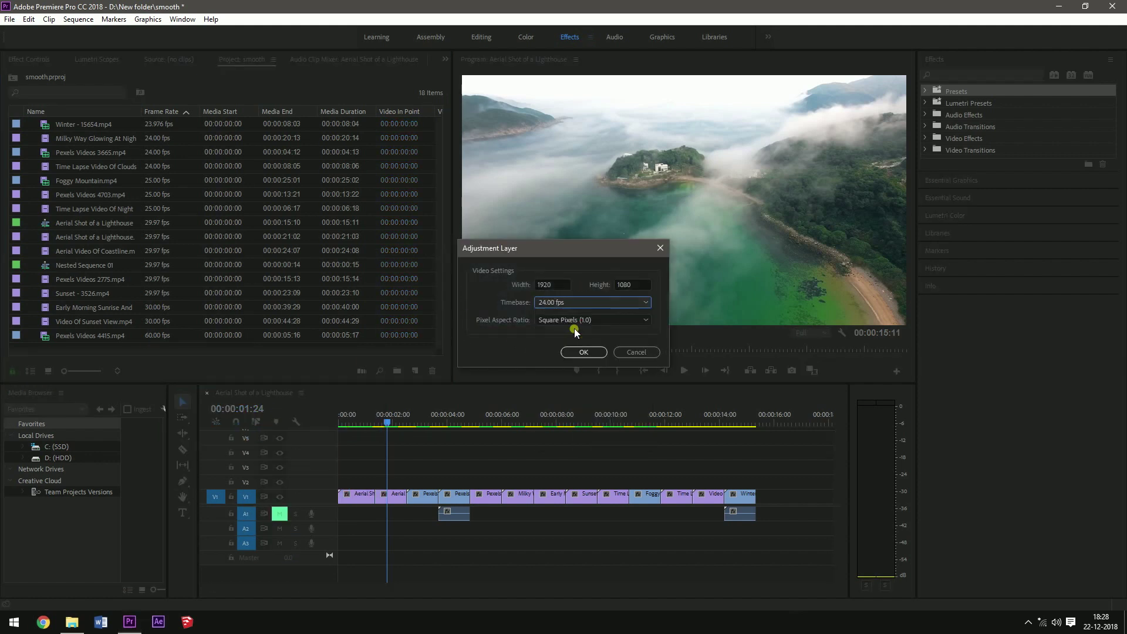
{"action": "left_click", "coordinate": [582, 353]}
Place the adjustment layer on V2 over the first cut and shorten its end
{"action": "left_click_drag", "start_coordinate": [38, 128], "coordinate": [380, 478]}
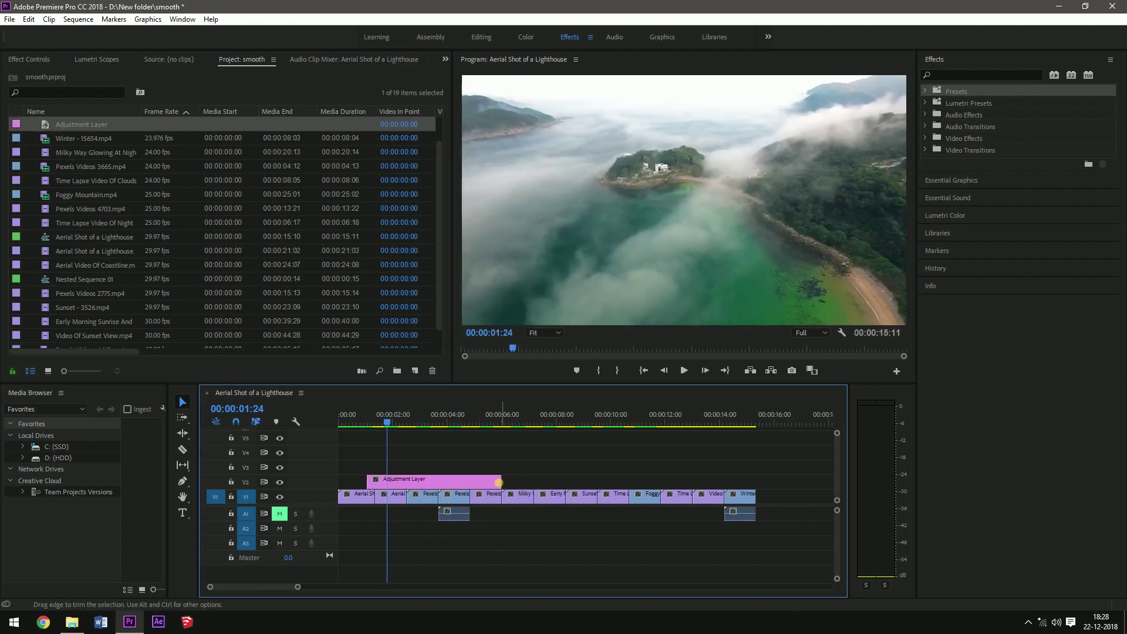
{"action": "left_click_drag", "start_coordinate": [500, 482], "coordinate": [382, 483]}
{"action": "left_click_drag", "start_coordinate": [304, 592], "coordinate": [242, 592]}
Expand Presets > PAN EASE OUT TRANSITIONS > PAN EASE LEFT DOWN in the Effects panel
{"action": "left_click", "coordinate": [925, 93]}
{"action": "right_click", "coordinate": [950, 89]}
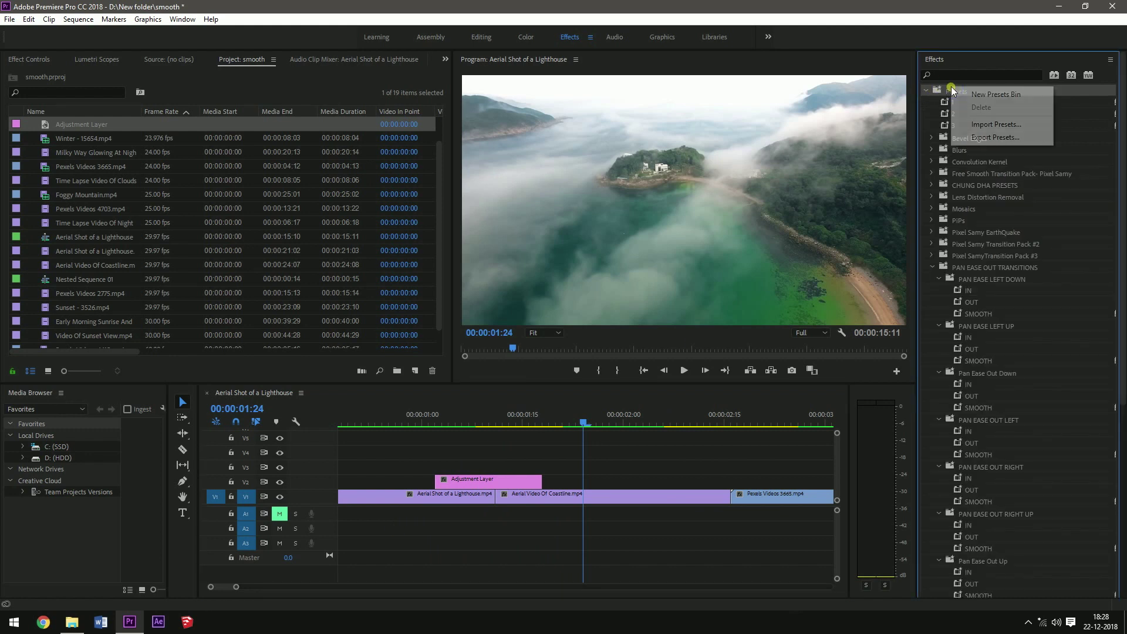
{"action": "left_click", "coordinate": [936, 281]}
{"action": "left_click", "coordinate": [939, 279]}
{"action": "left_click", "coordinate": [934, 268]}
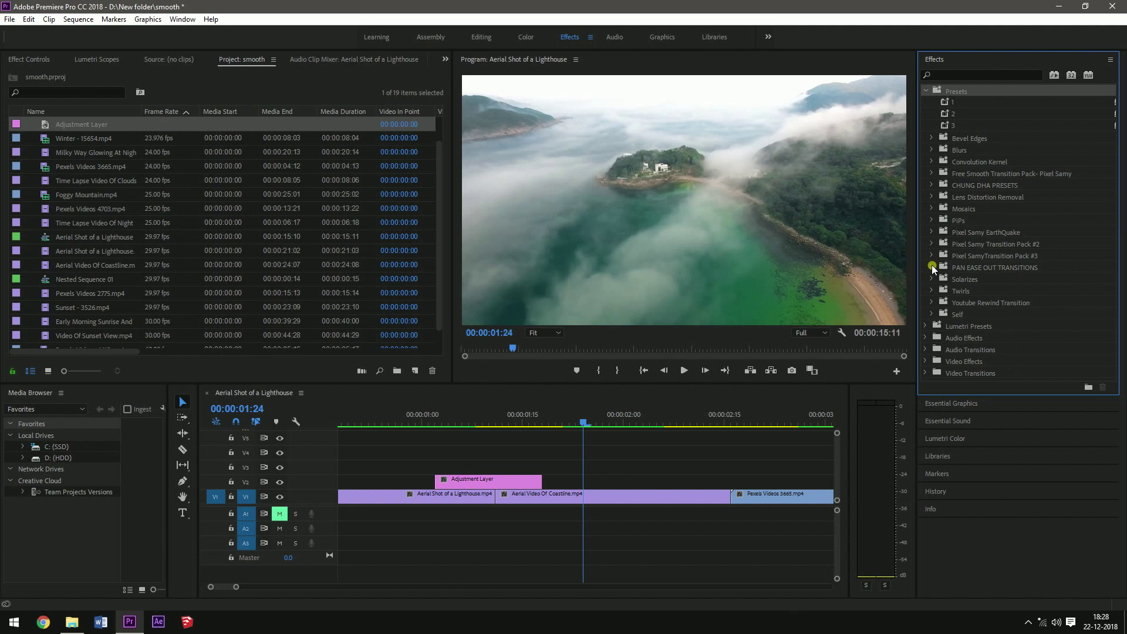
{"action": "left_click", "coordinate": [933, 269]}
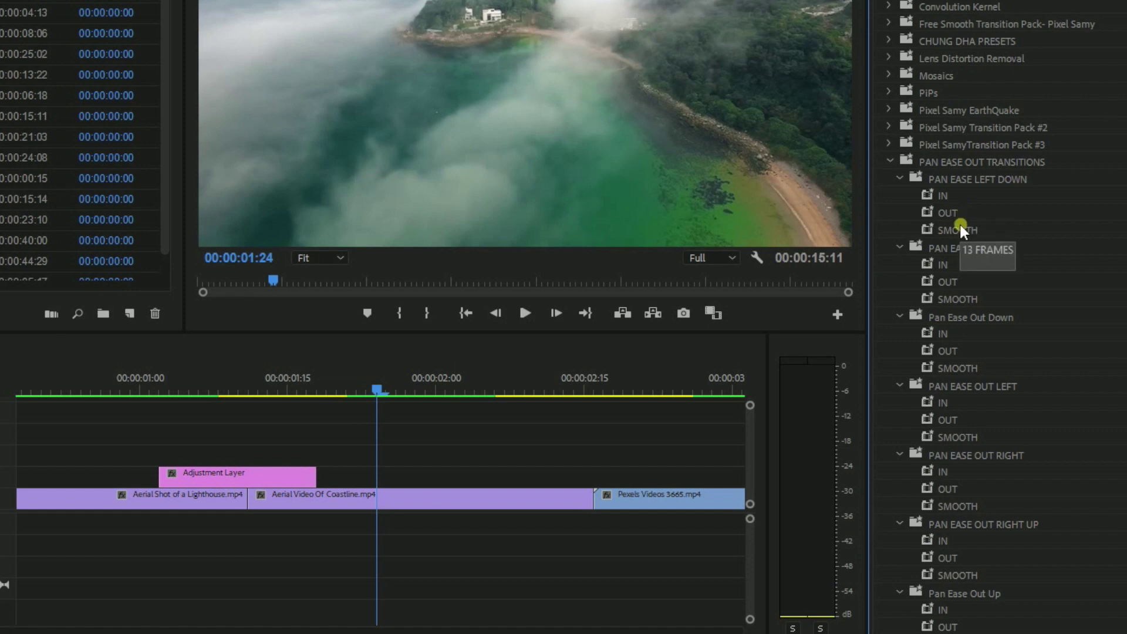
Park the playhead at 00:00:01:12 on the lighthouse-to-coastline cut
{"action": "left_click", "coordinate": [248, 389]}
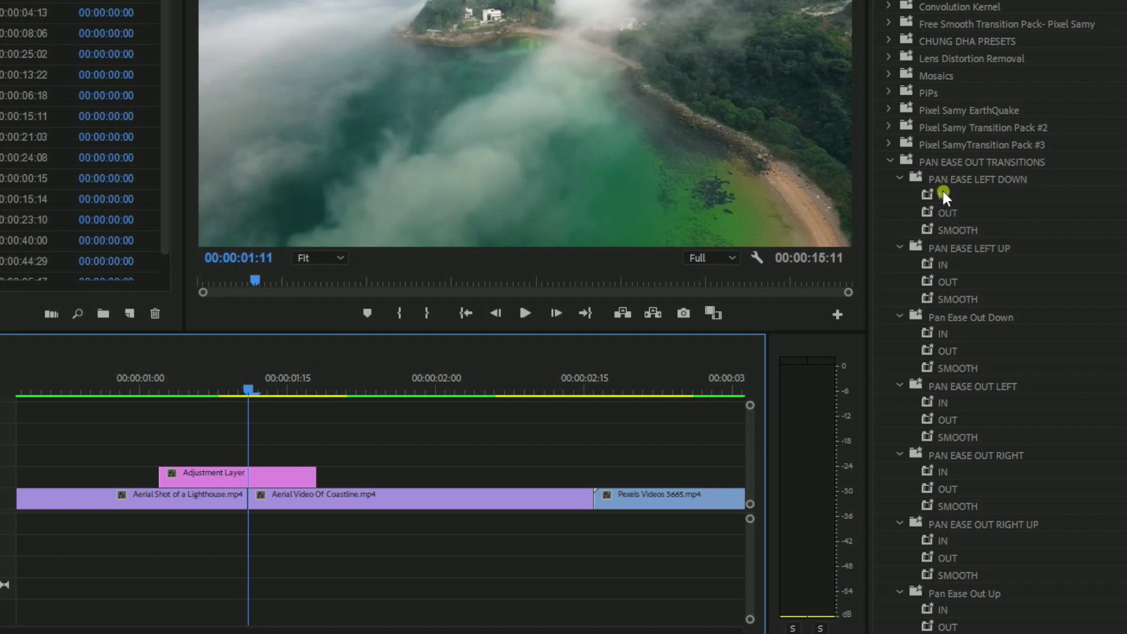
{"action": "left_click", "coordinate": [256, 393]}
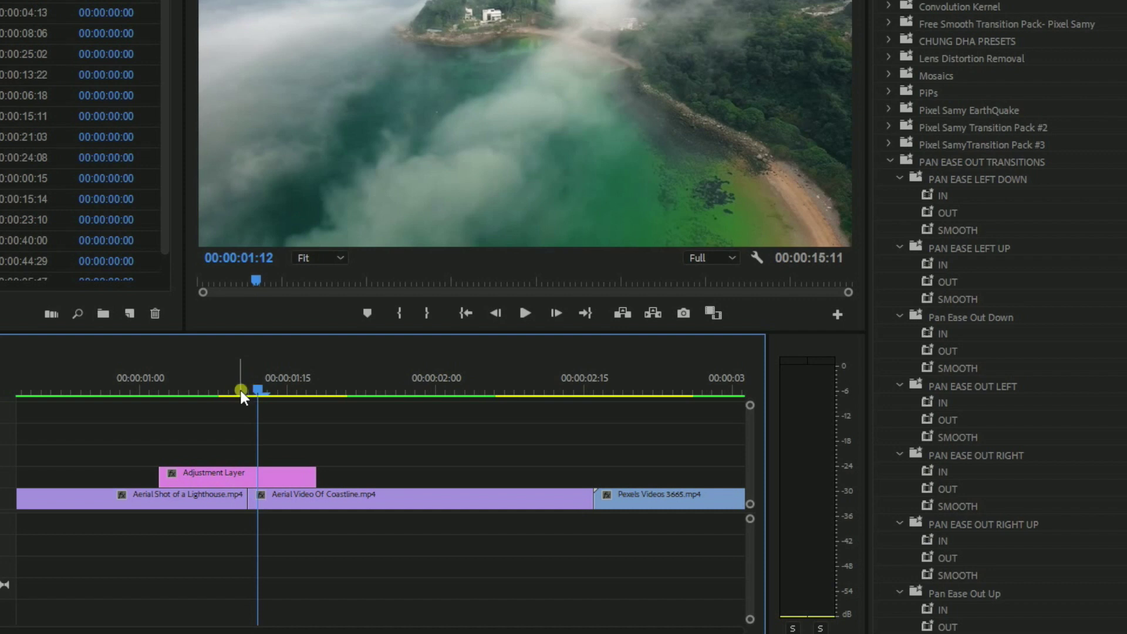
Split the adjustment layer at 00:00:01:11 and trim the first piece to start at 00:00:01:08
{"action": "left_click", "coordinate": [247, 387]}
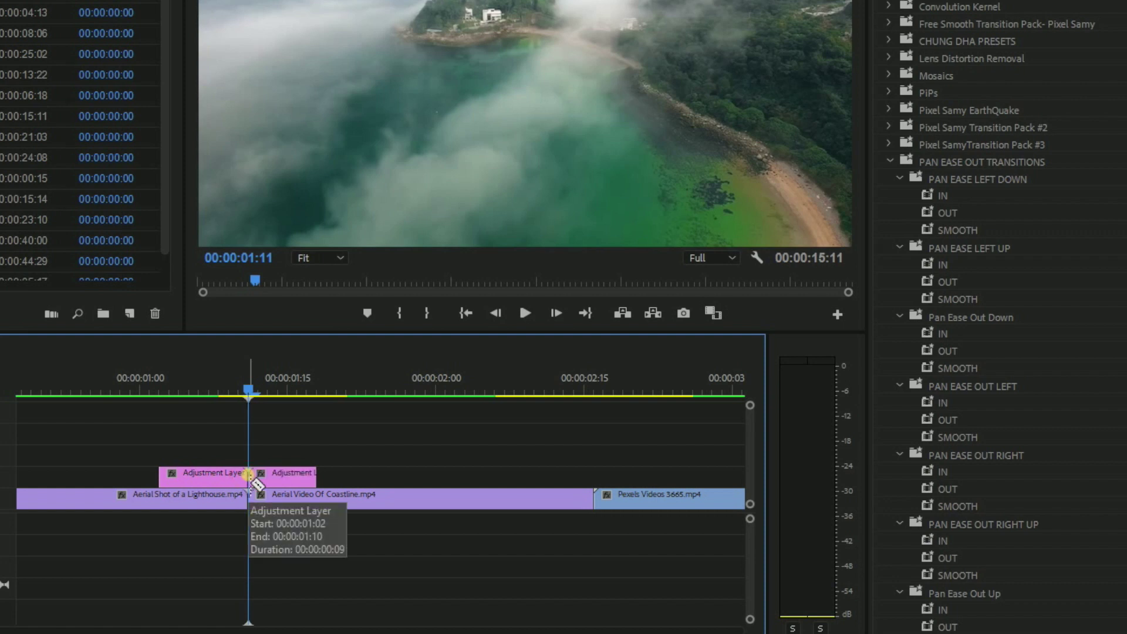
{"action": "key", "text": "ctrl+k"}
{"action": "left_click_drag", "start_coordinate": [253, 382], "coordinate": [219, 383]}
{"action": "left_click_drag", "start_coordinate": [156, 483], "coordinate": [219, 484]}
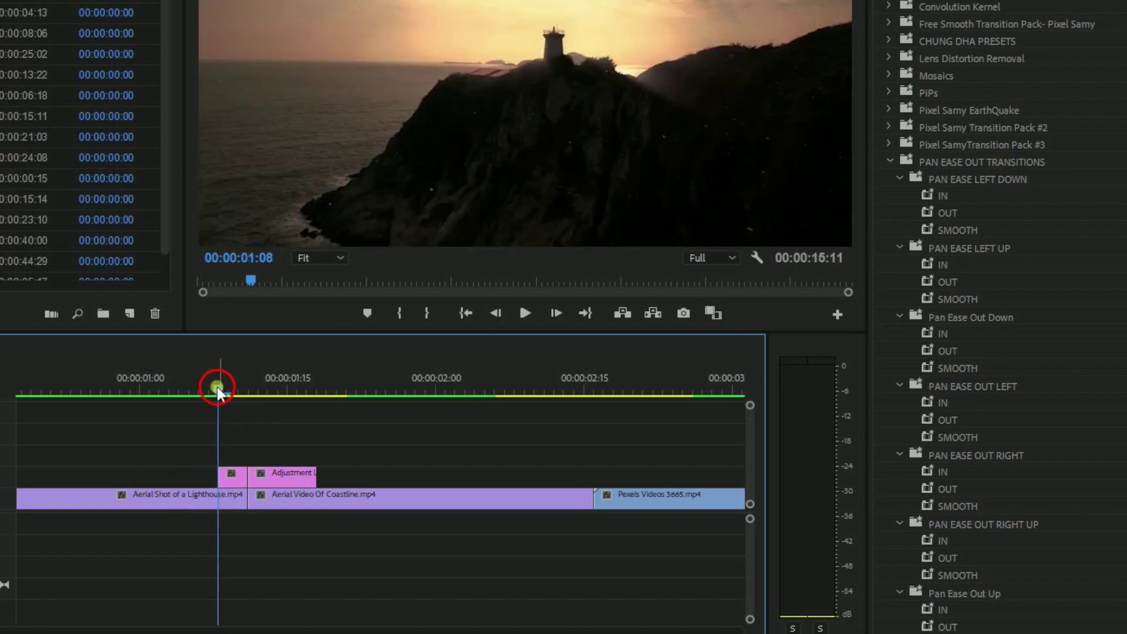
Trim the second adjustment piece to end at 00:00:01:21
{"action": "left_click_drag", "start_coordinate": [218, 389], "coordinate": [246, 392]}
{"action": "key", "text": "Right"}
{"action": "key", "text": "Right"}
{"action": "key", "text": "Right"}
{"action": "key", "text": "Right"}
{"action": "key", "text": "Right"}
{"action": "key", "text": "Right"}
{"action": "key", "text": "Right"}
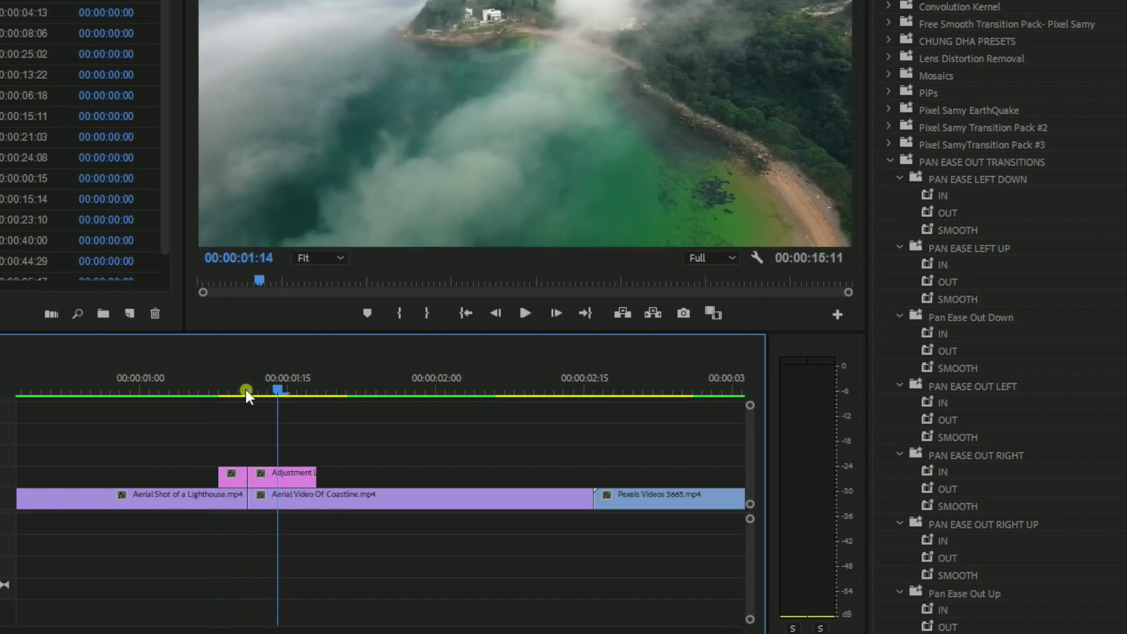
{"action": "key", "text": "Right"}
{"action": "key", "text": "Right"}
{"action": "key", "text": "Right"}
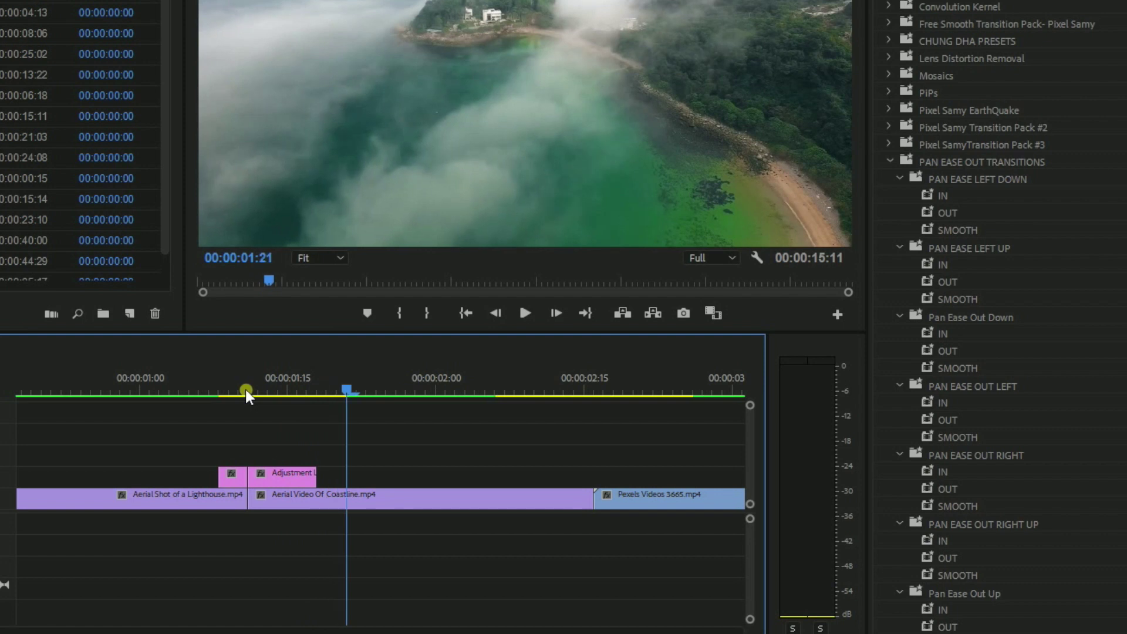
{"action": "left_click_drag", "start_coordinate": [341, 486], "coordinate": [323, 456]}
Duplicate the adjustment layer onto V3, starting at 00:00:01:08 with the lower piece
{"action": "left_click", "coordinate": [330, 477]}
{"action": "left_click_drag", "start_coordinate": [249, 464], "coordinate": [219, 459]}
{"action": "left_click", "coordinate": [221, 387]}
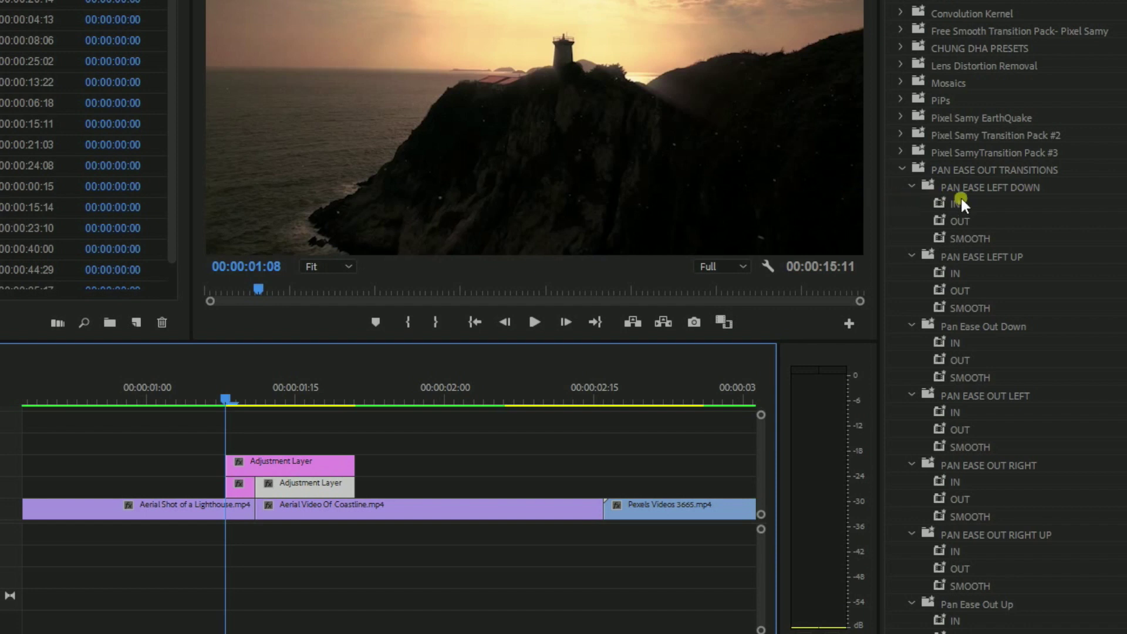
Apply Pan Ease Left Down SMOOTH to the V3 layer, IN and OUT to the V2 pieces
{"action": "left_click", "coordinate": [962, 225]}
{"action": "left_click", "coordinate": [960, 239]}
{"action": "left_click_drag", "start_coordinate": [942, 239], "coordinate": [370, 459]}
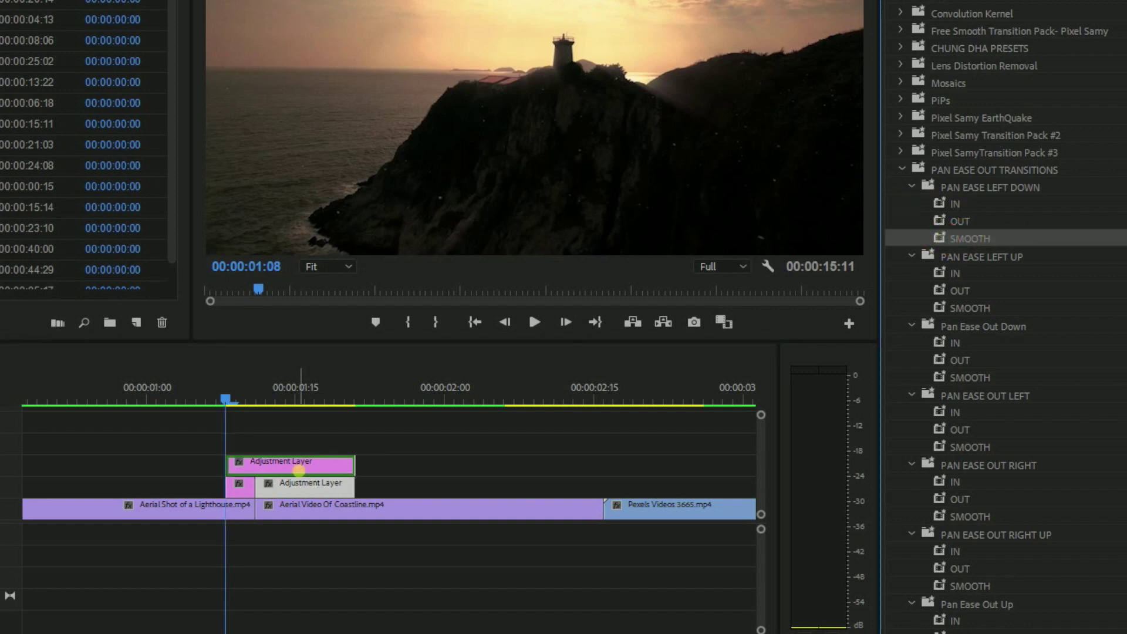
{"action": "left_click_drag", "start_coordinate": [947, 199], "coordinate": [338, 496]}
{"action": "left_click_drag", "start_coordinate": [940, 221], "coordinate": [241, 485]}
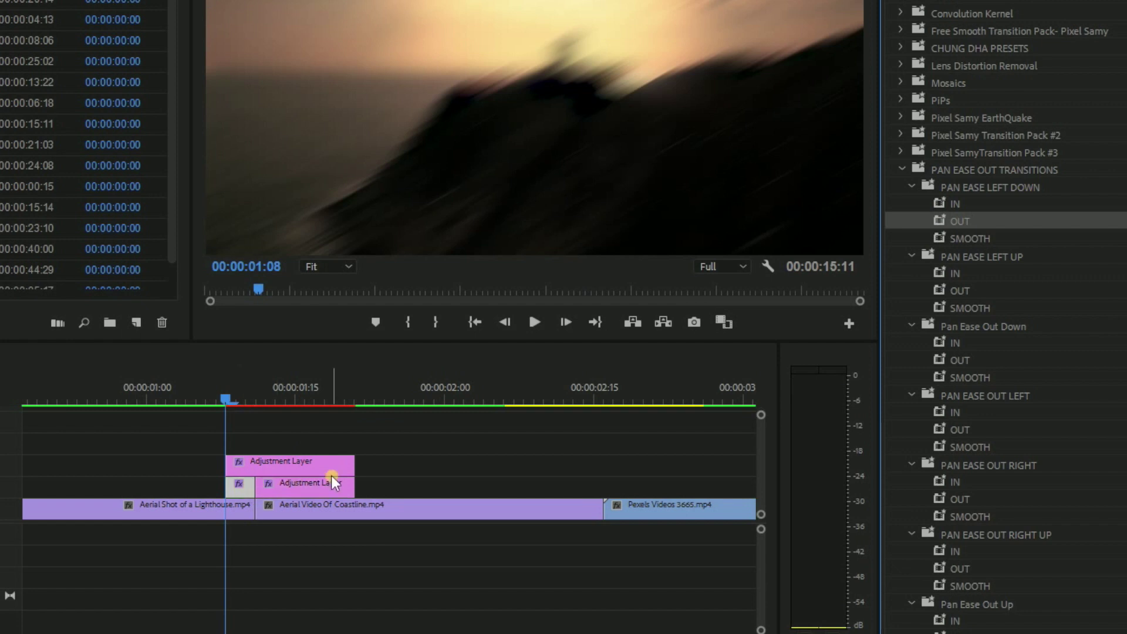
Select the transition layers and first two shots, then Render Selection from the Sequence menu
{"action": "left_click_drag", "start_coordinate": [306, 587], "coordinate": [261, 588]}
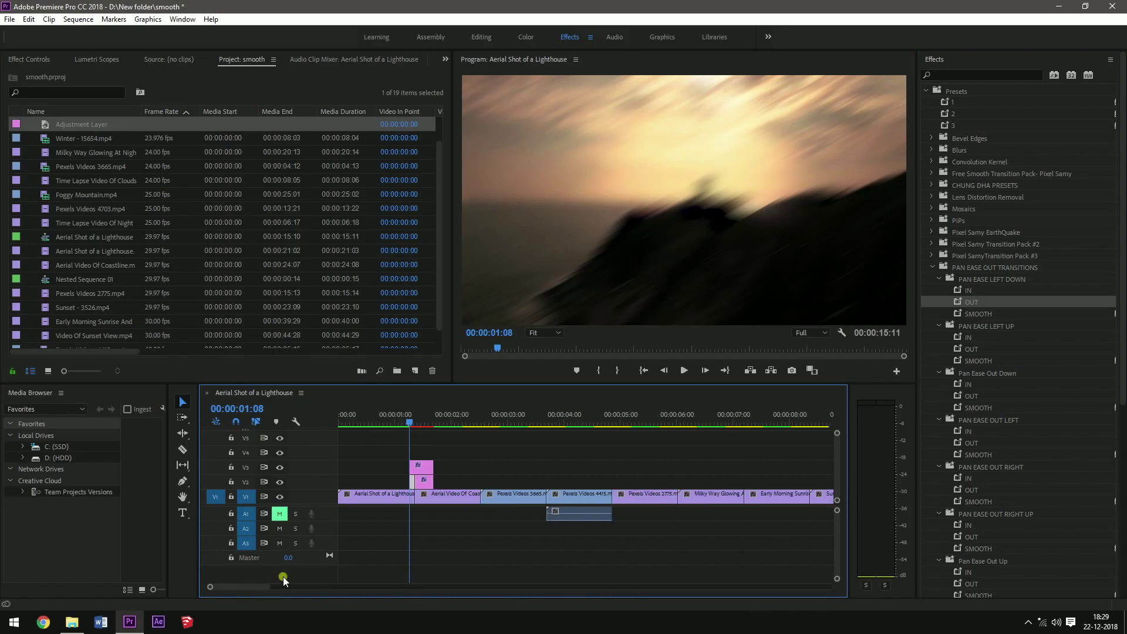
{"action": "left_click_drag", "start_coordinate": [465, 441], "coordinate": [409, 504]}
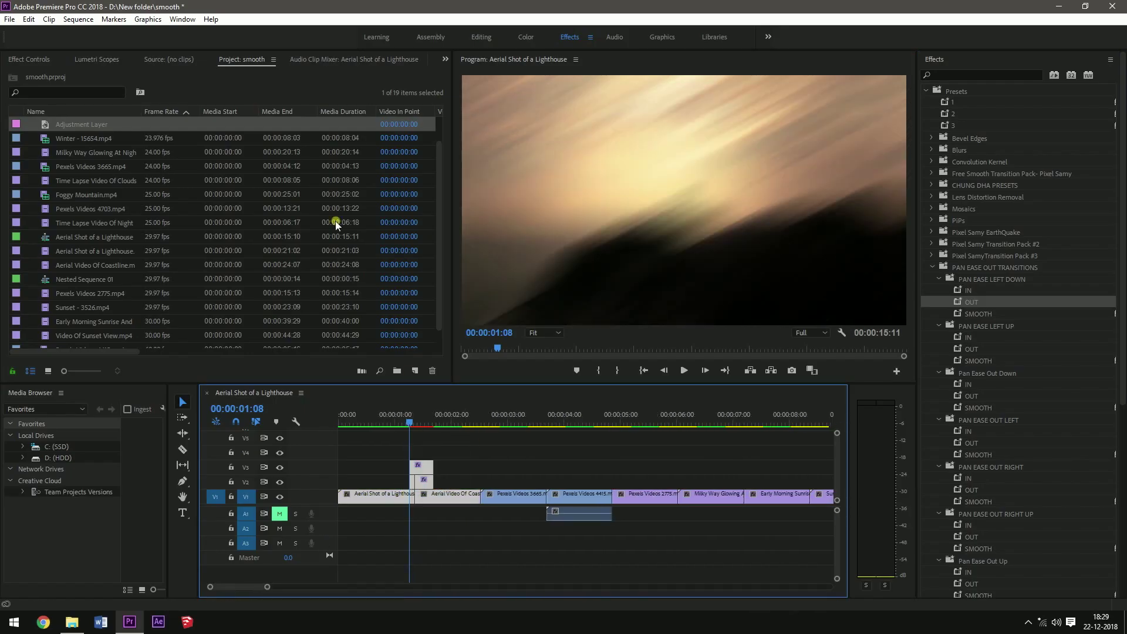
{"action": "left_click", "coordinate": [78, 18]}
{"action": "left_click", "coordinate": [147, 75]}
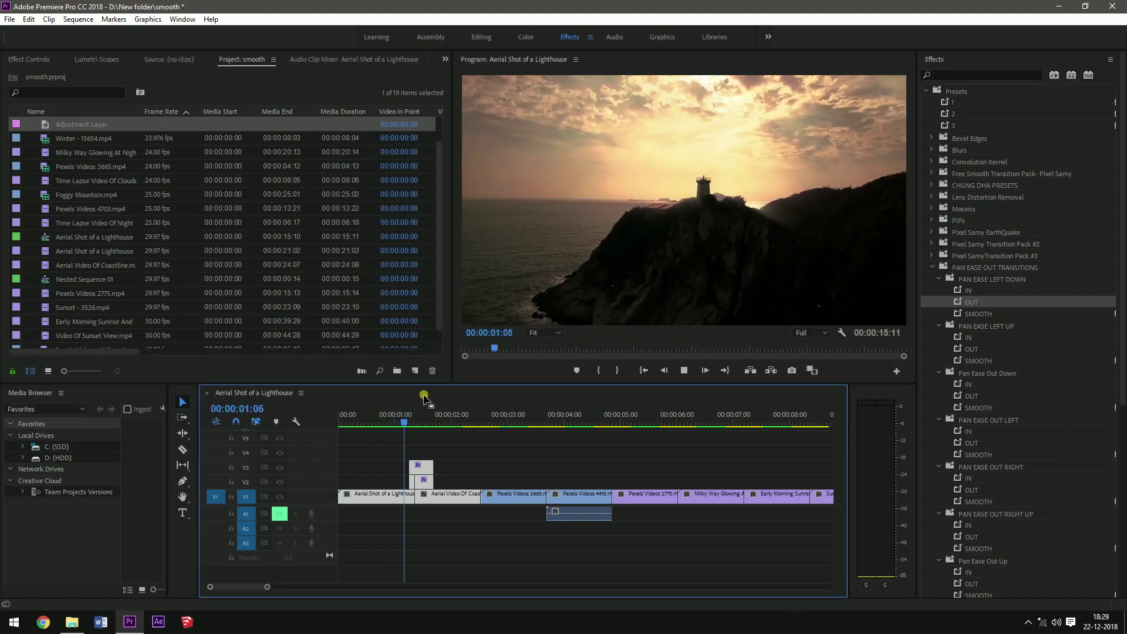
Play back the first transition, then select the V2 and V3 adjustment layers
{"action": "left_click", "coordinate": [394, 413]}
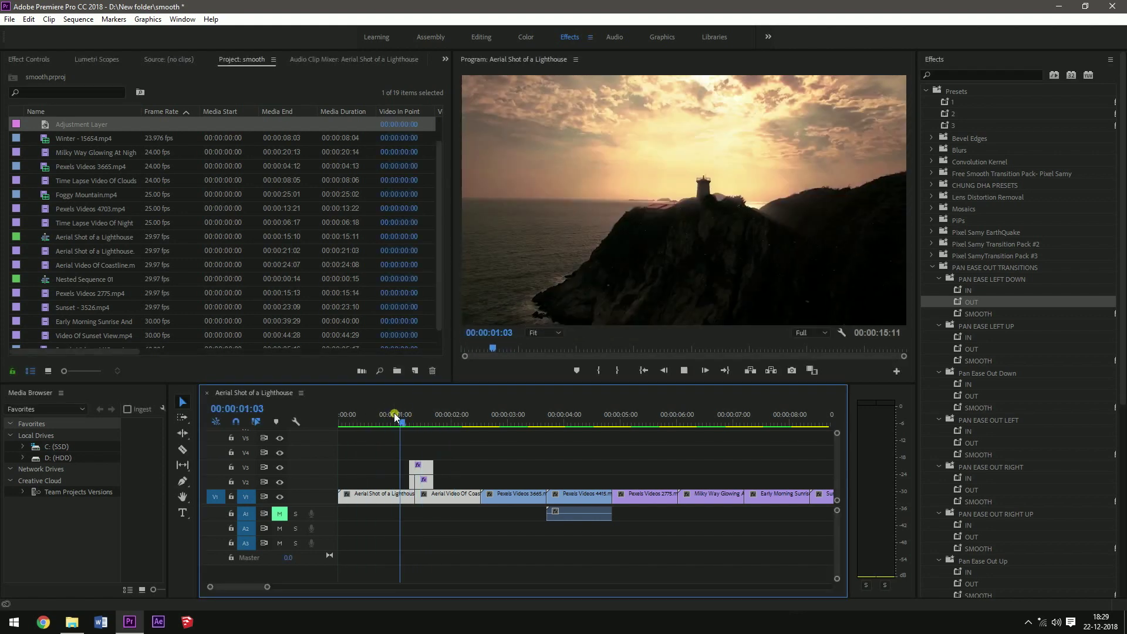
{"action": "key", "text": "space"}
{"action": "left_click_drag", "start_coordinate": [459, 456], "coordinate": [409, 486]}
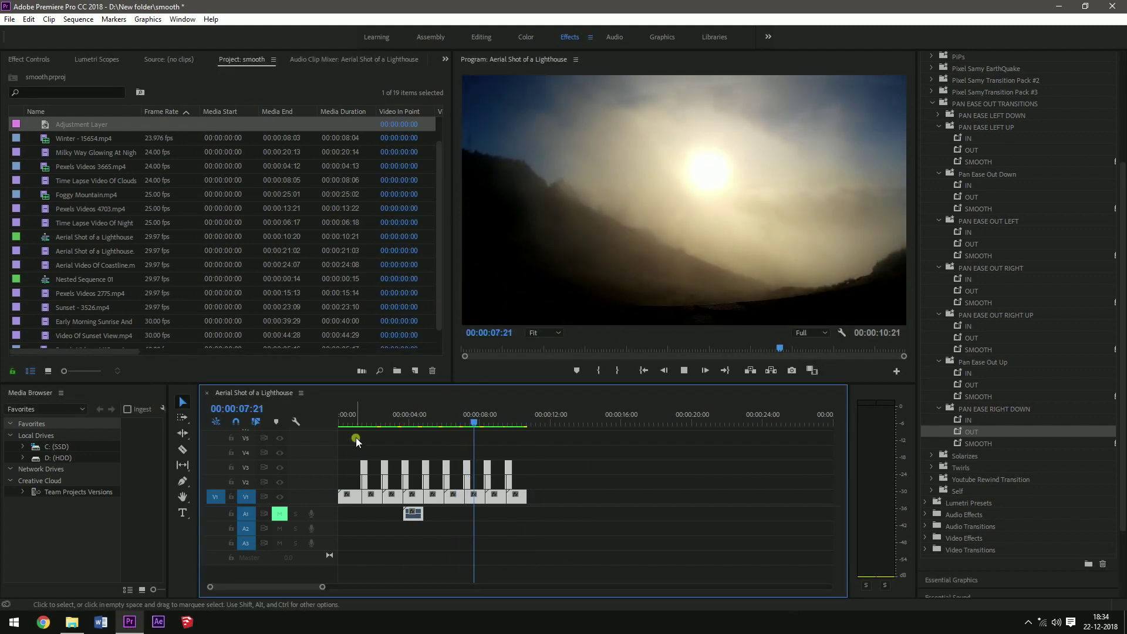
{"action": "left_click", "coordinate": [339, 421]}
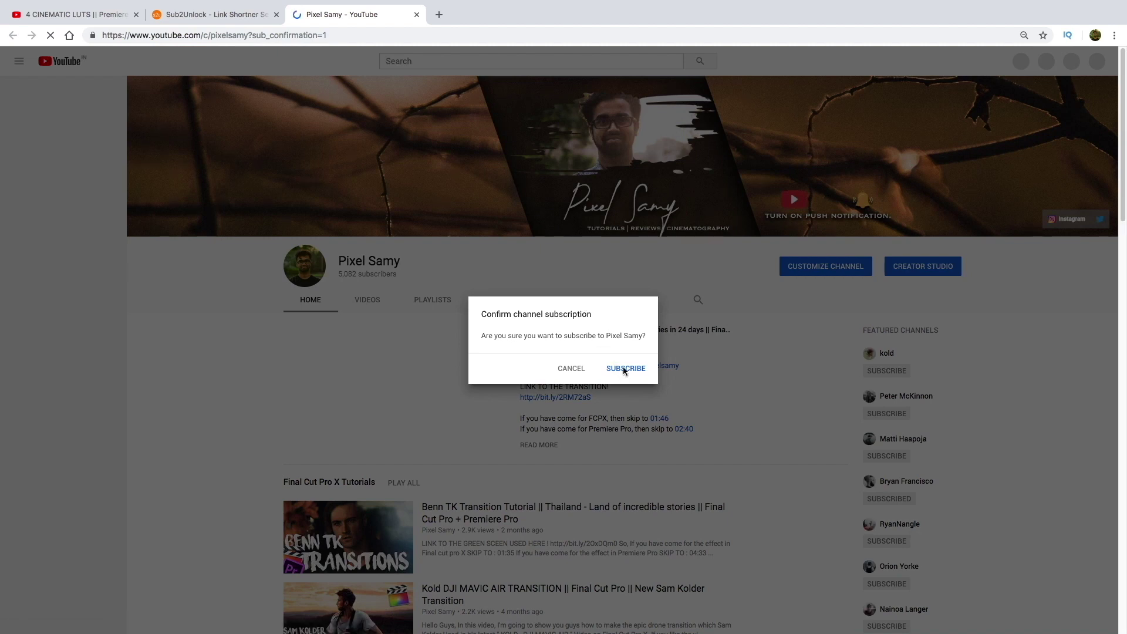
Confirm the subscription, unlock the effects download and get the MediaFire link
{"action": "left_click", "coordinate": [625, 368]}
{"action": "left_click", "coordinate": [212, 14]}
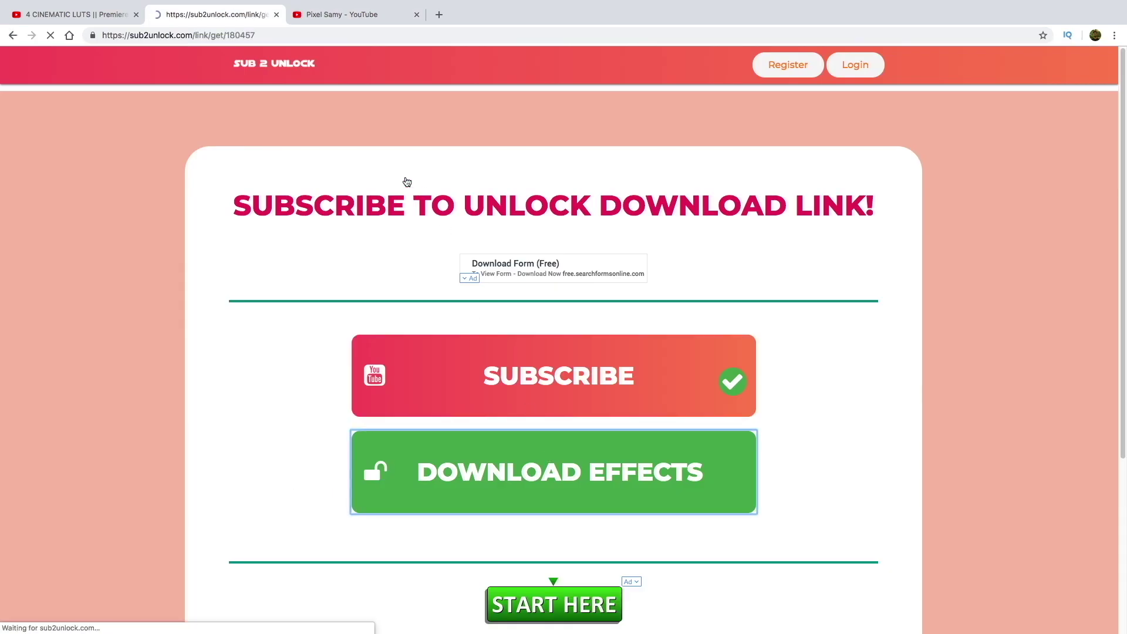
{"action": "left_click", "coordinate": [498, 384]}
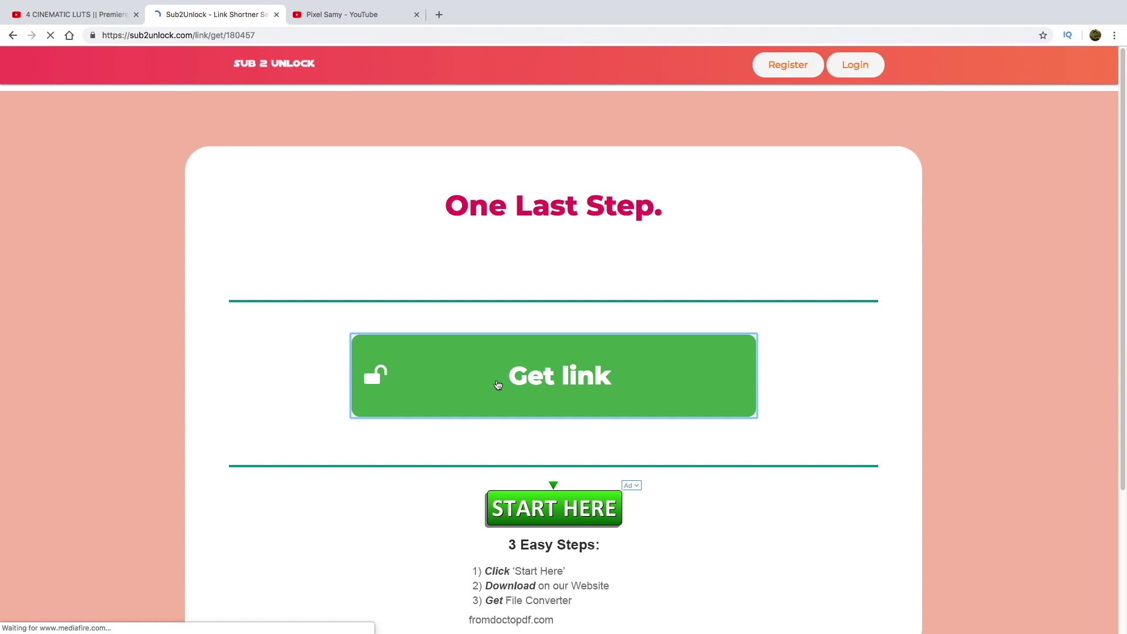